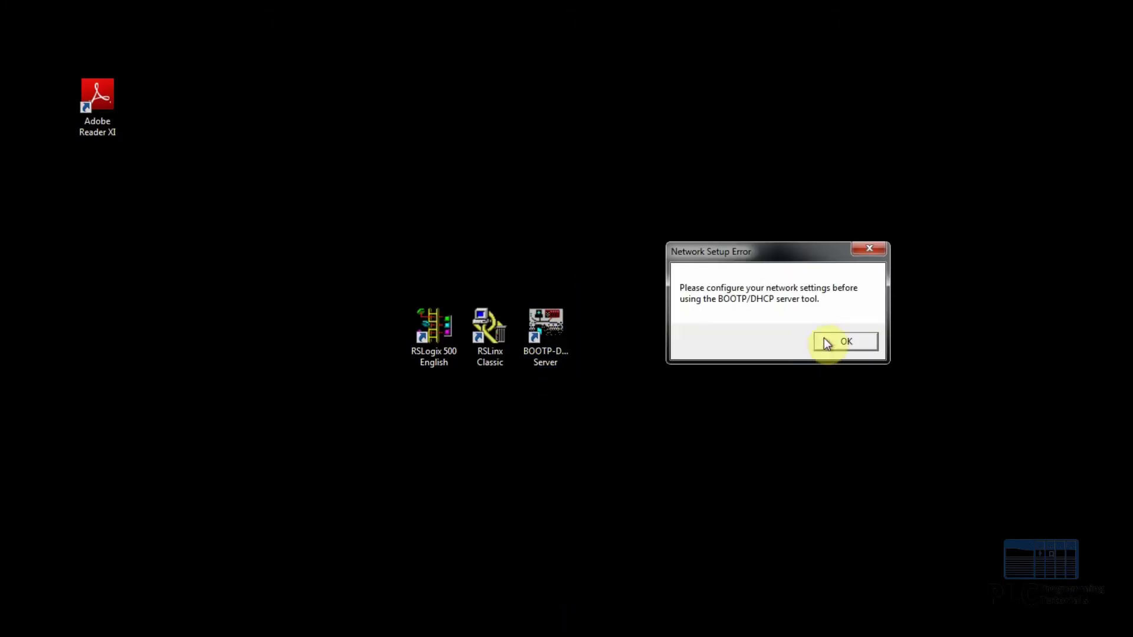
Dismiss the network error and settings dialog, then select the 9:47:03 BOOTP request.
left_click(826, 343)
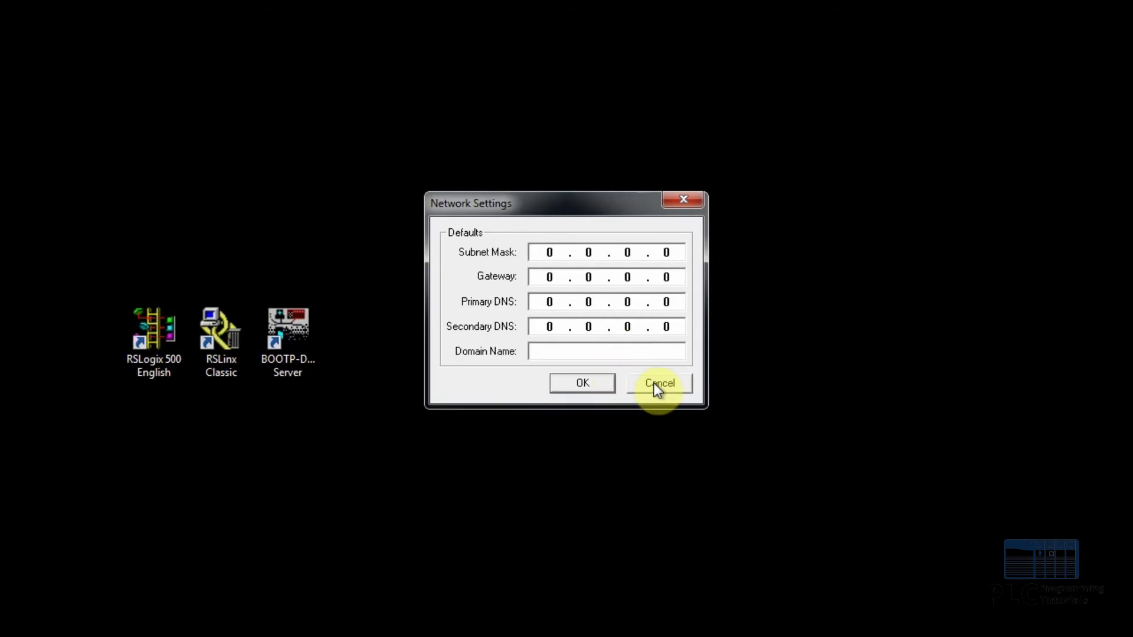
left_click(655, 384)
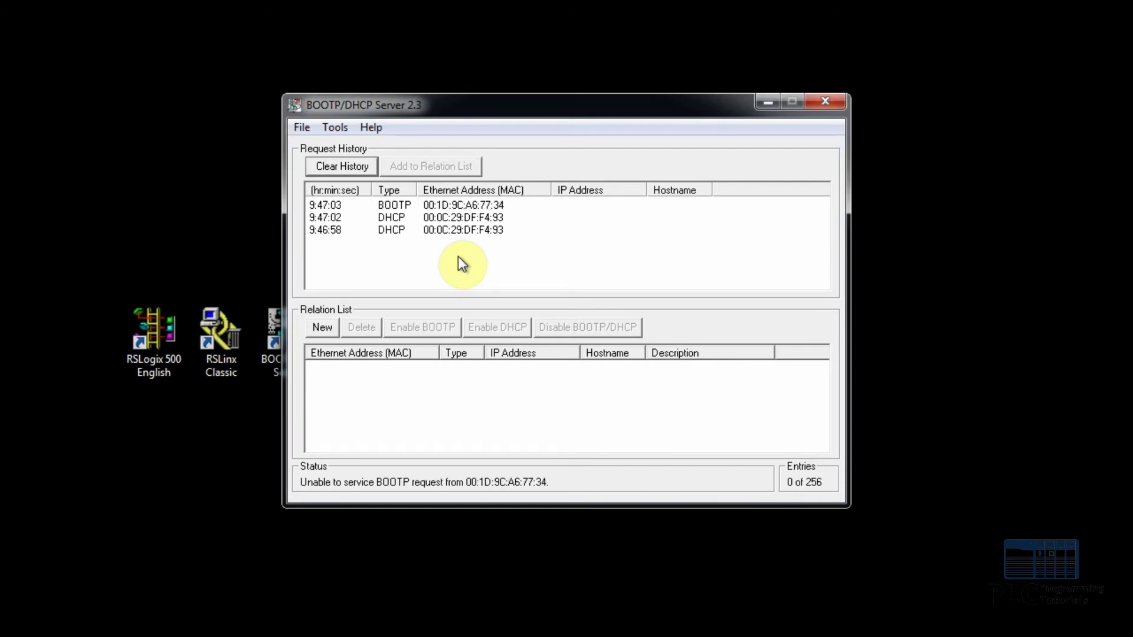
left_click(400, 256)
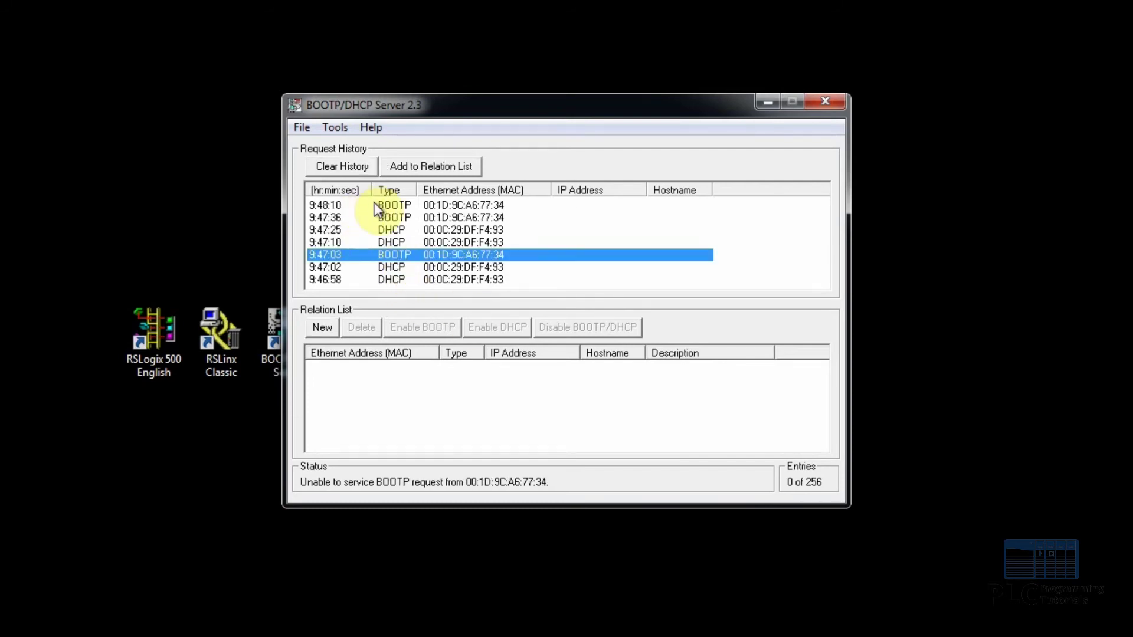
Add a relation assigning IP 10.0.0.3 to MAC 00:1D:9C:A6:77:34.
left_click(435, 167)
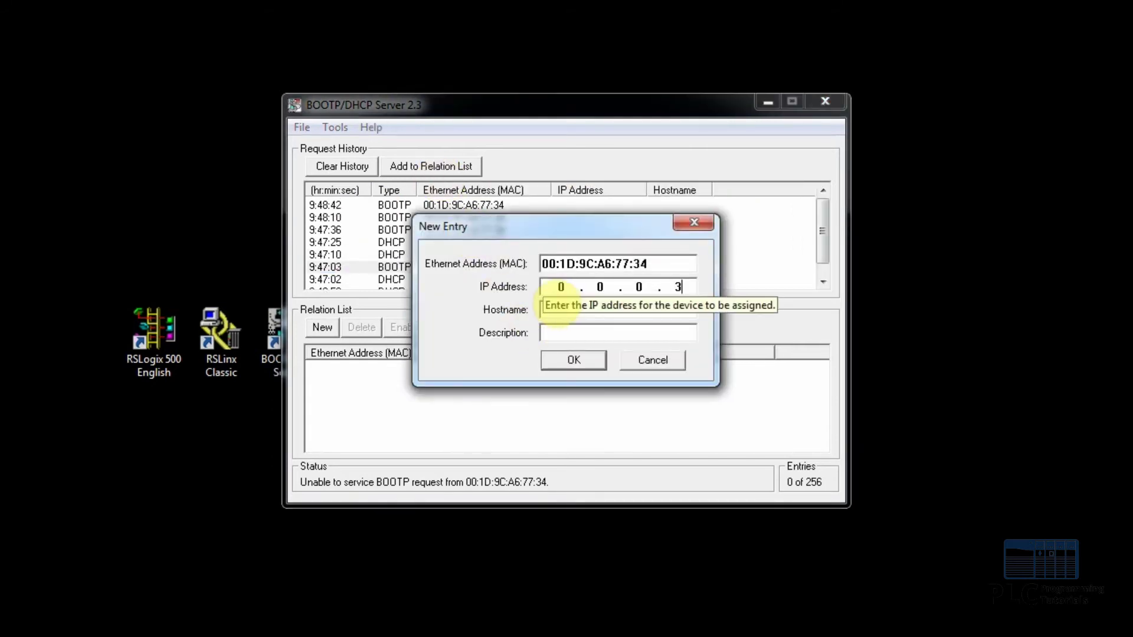
left_click(542, 290)
type("10")
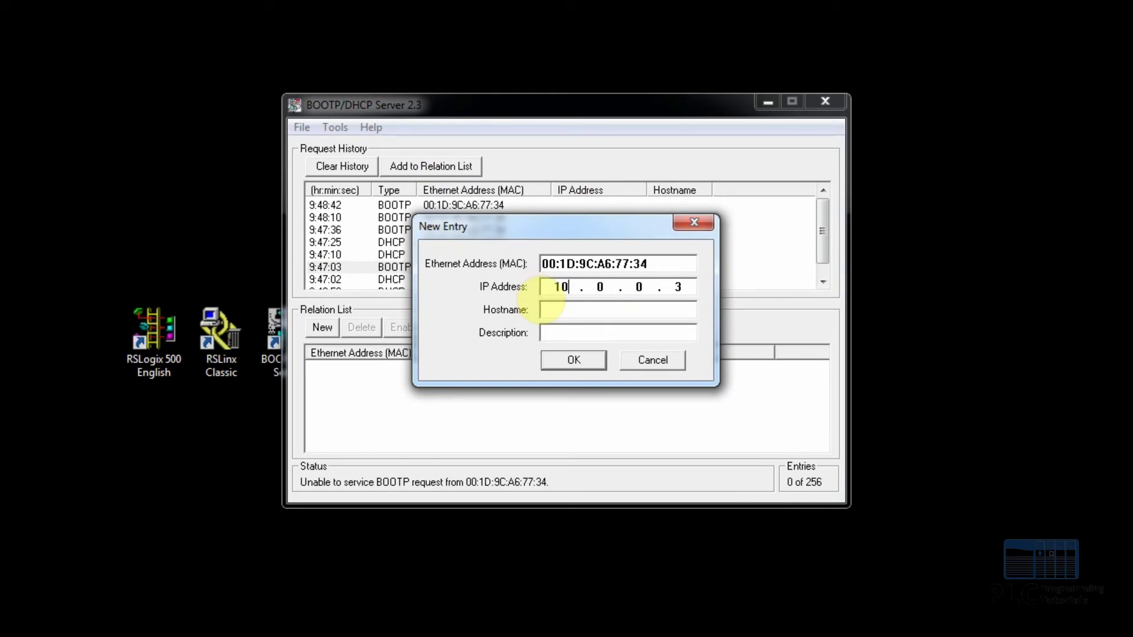
left_click(581, 307)
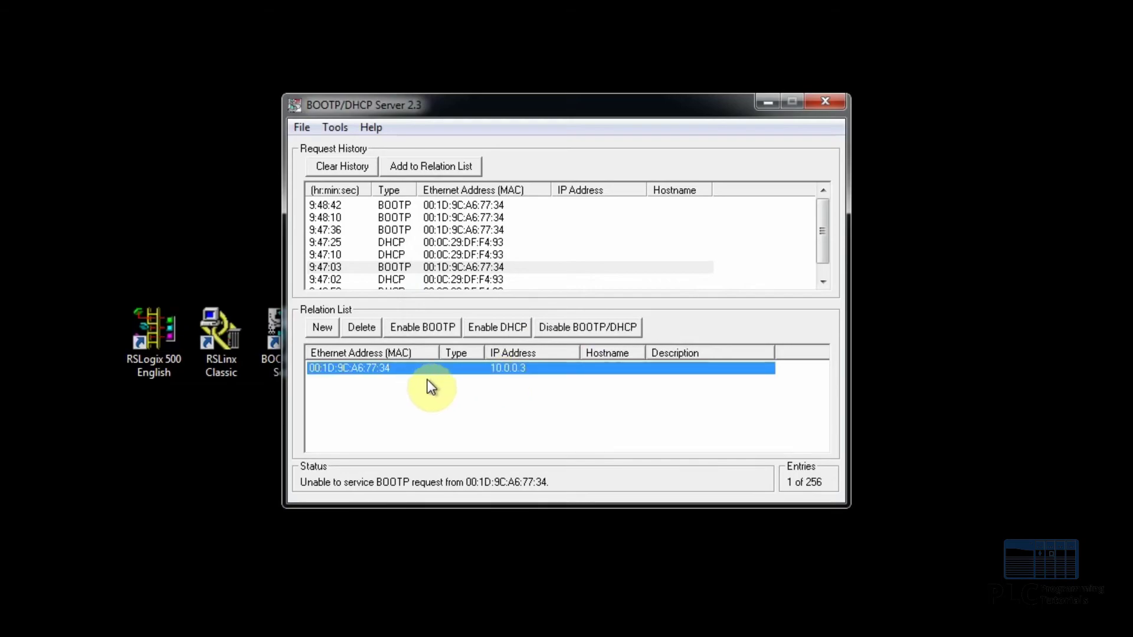
left_click(462, 387)
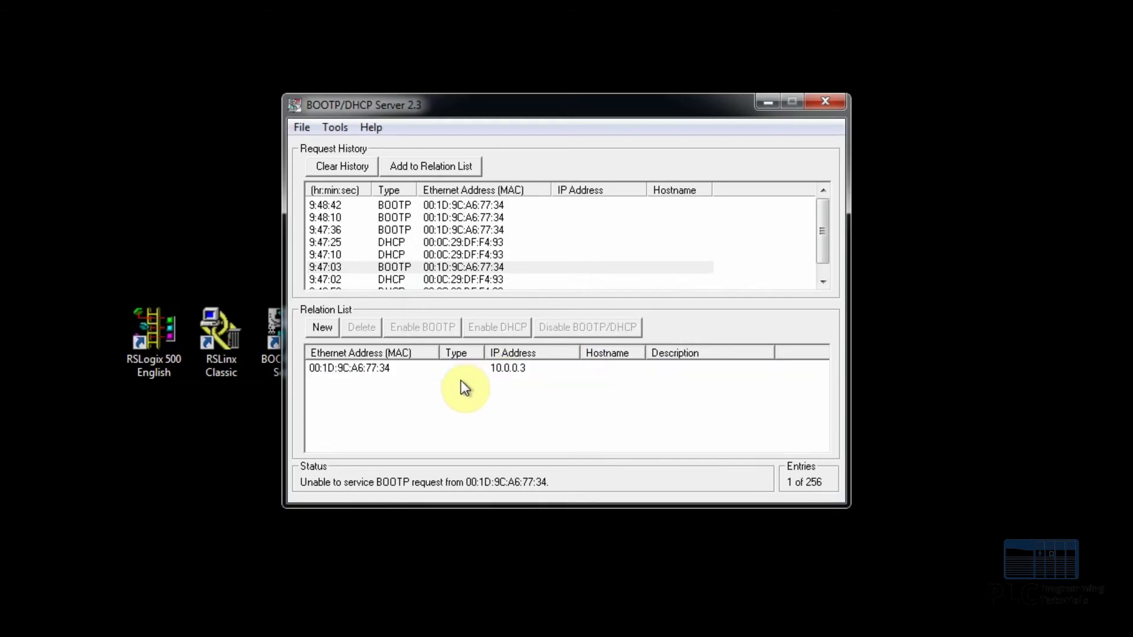
In RSLinx, add a new Ethernet devices driver named AB_ETH-1.
left_click(765, 104)
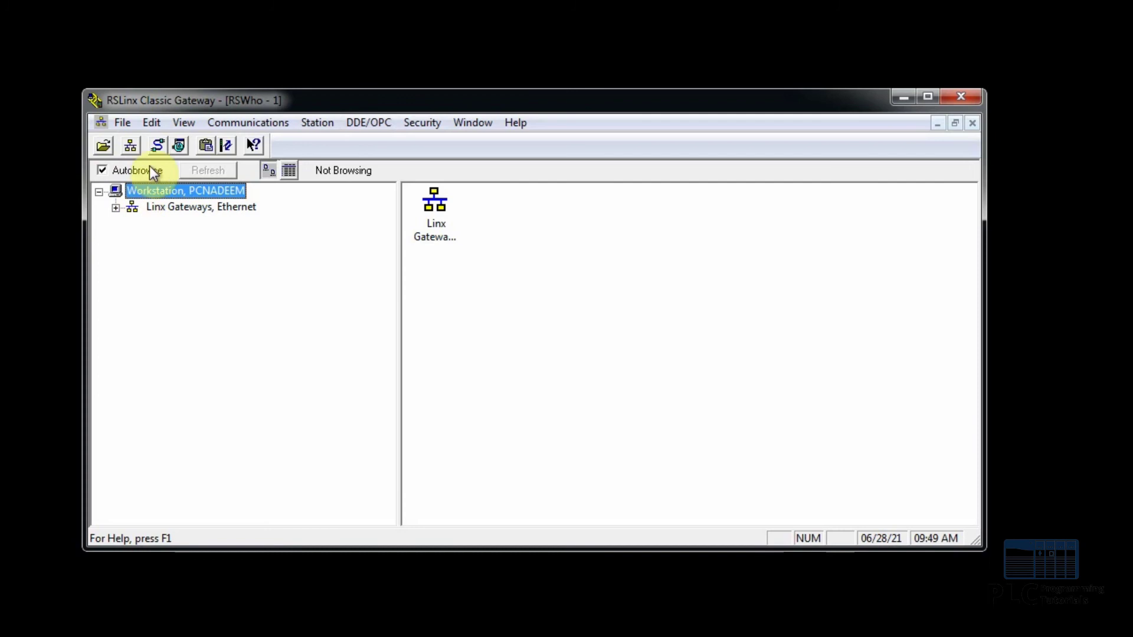
left_click(157, 145)
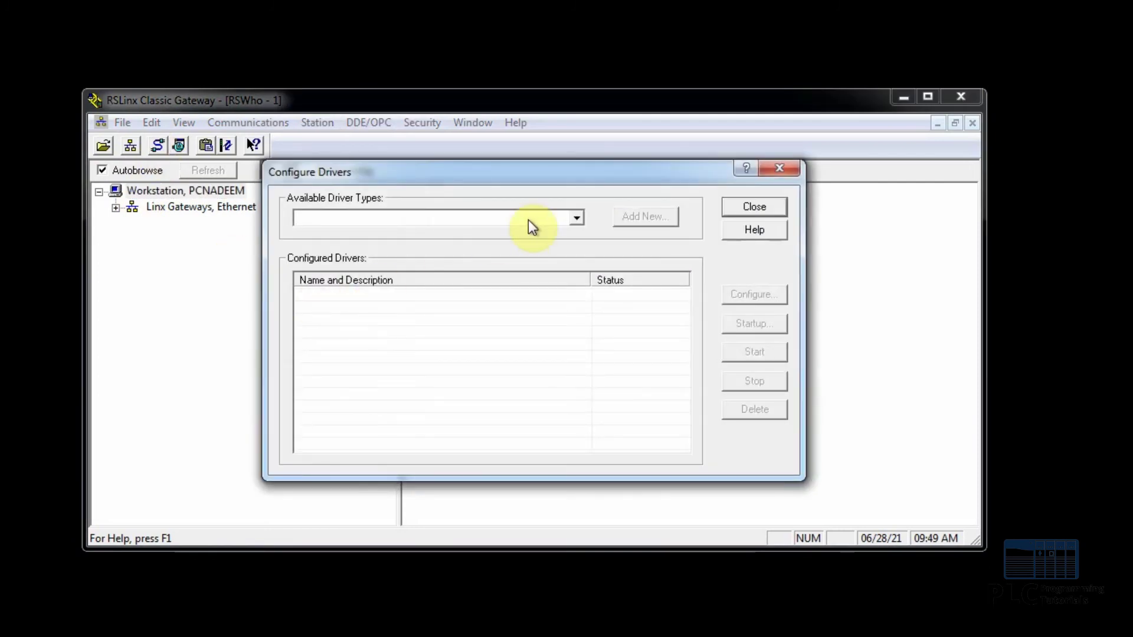
left_click(576, 217)
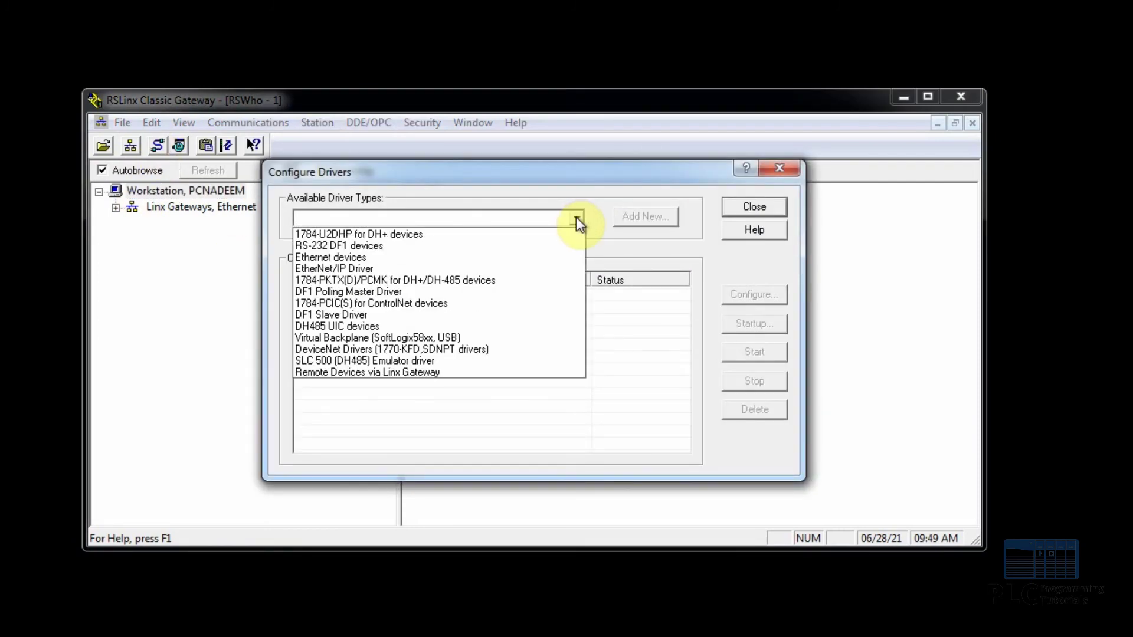
left_click(557, 257)
left_click(645, 224)
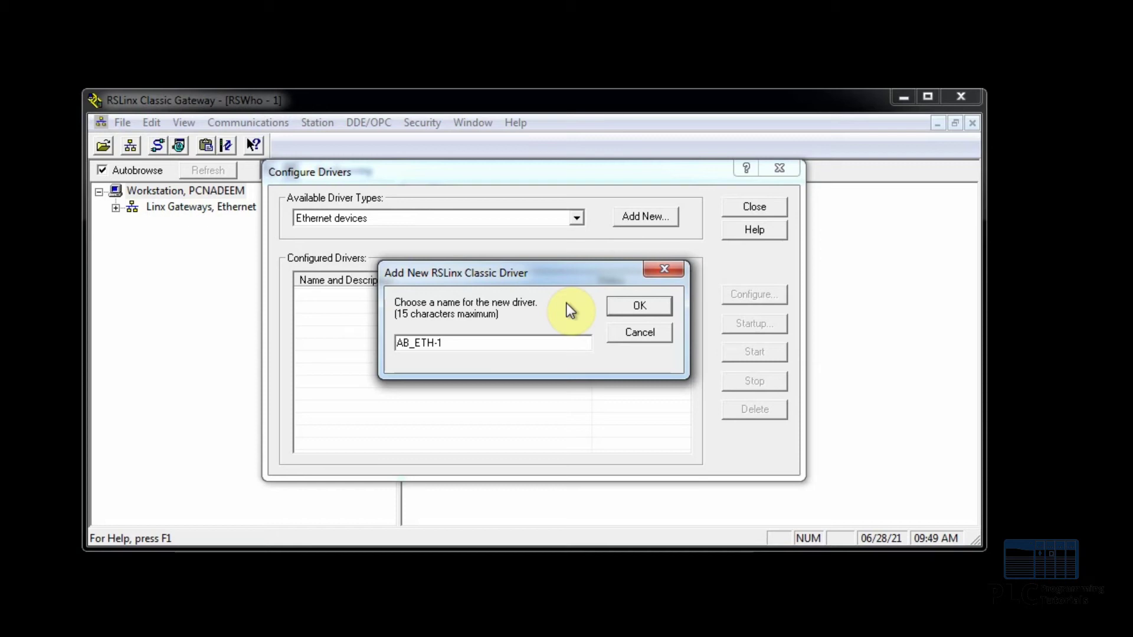
left_click(620, 307)
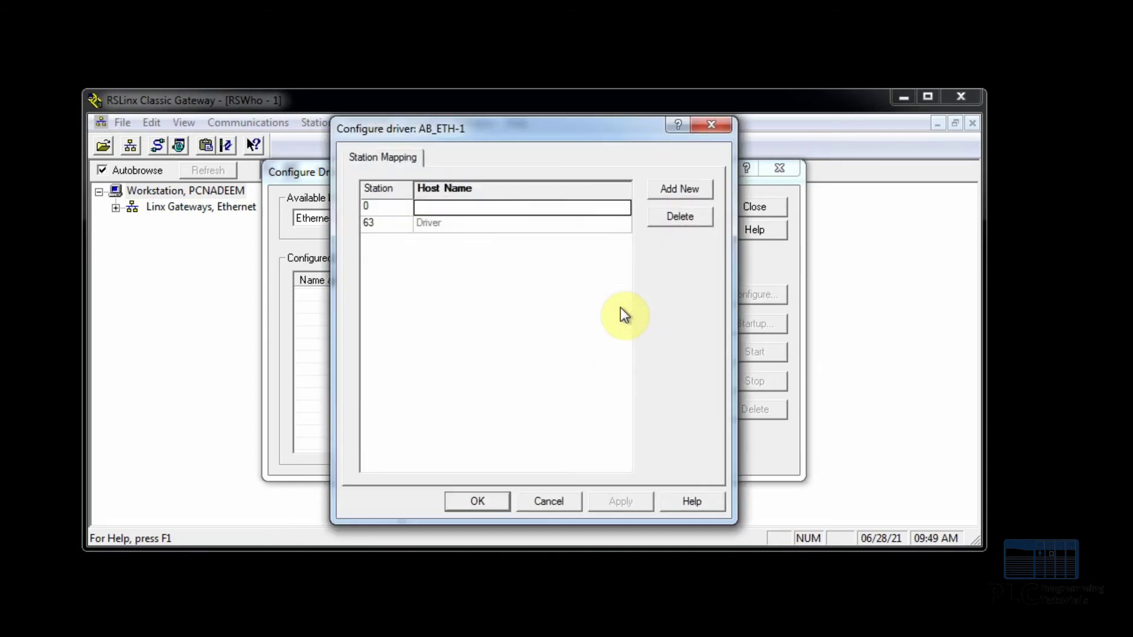
Map AB_ETH-1 stations to hosts 10.0.0.3, 10.0.0.1, 10.0.0.2, 10.0.0.4 and 10.0.0.5.
left_click(563, 204)
type("10.0.0.3")
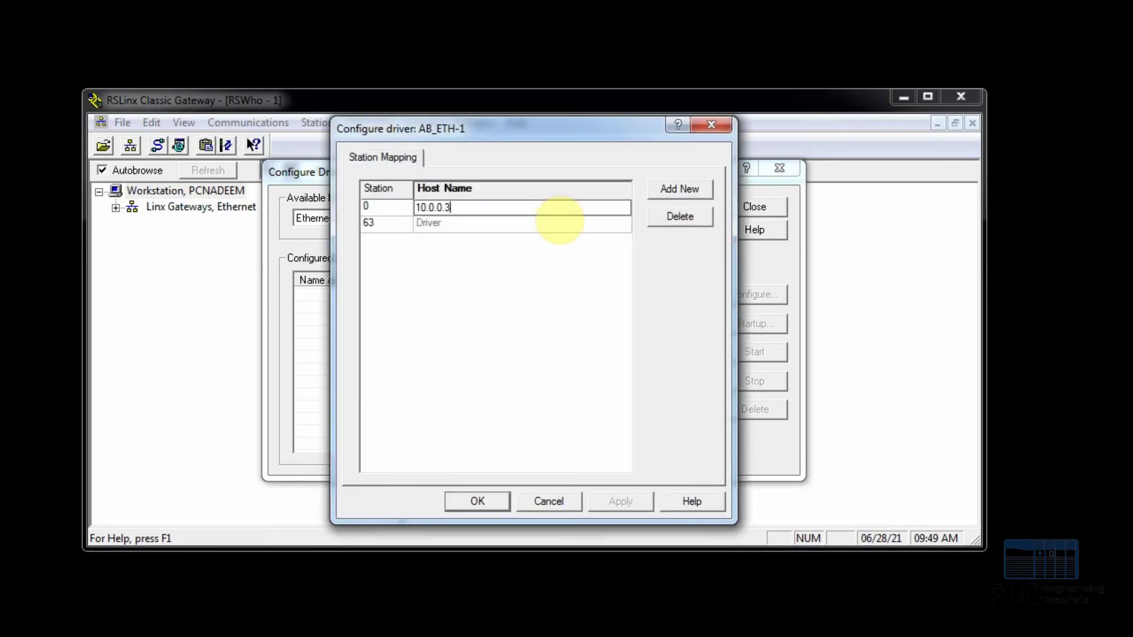
left_click(680, 190)
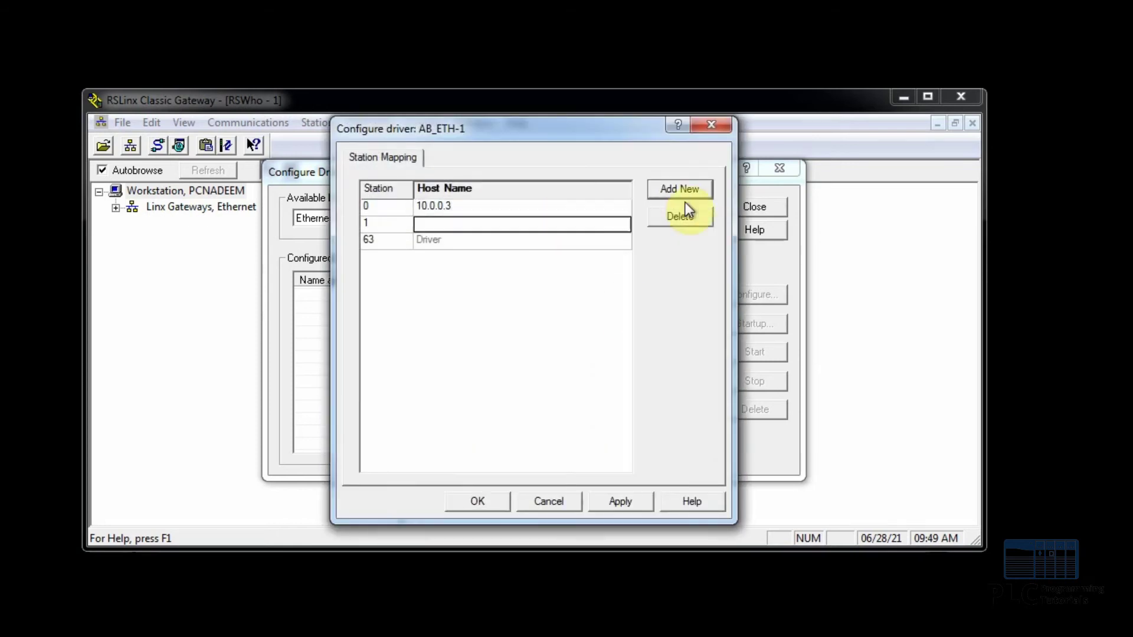
type("10.0.0.1")
left_click(676, 191)
type("10.0.0.2")
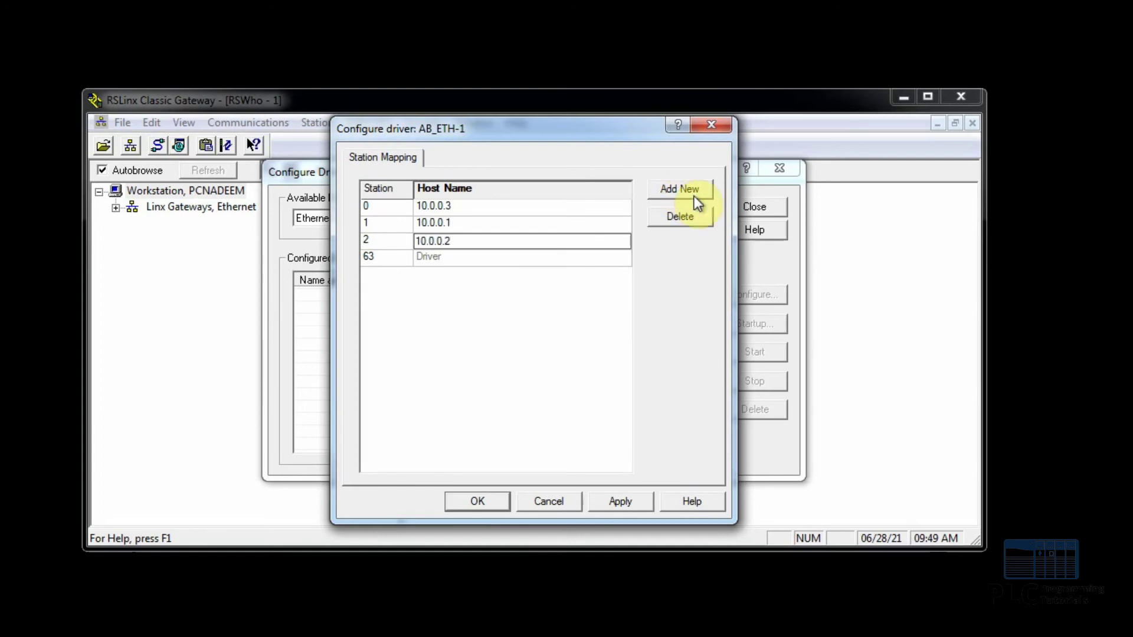
left_click(692, 193)
type("10.0.0.4")
left_click(701, 190)
type("10.0.0.5")
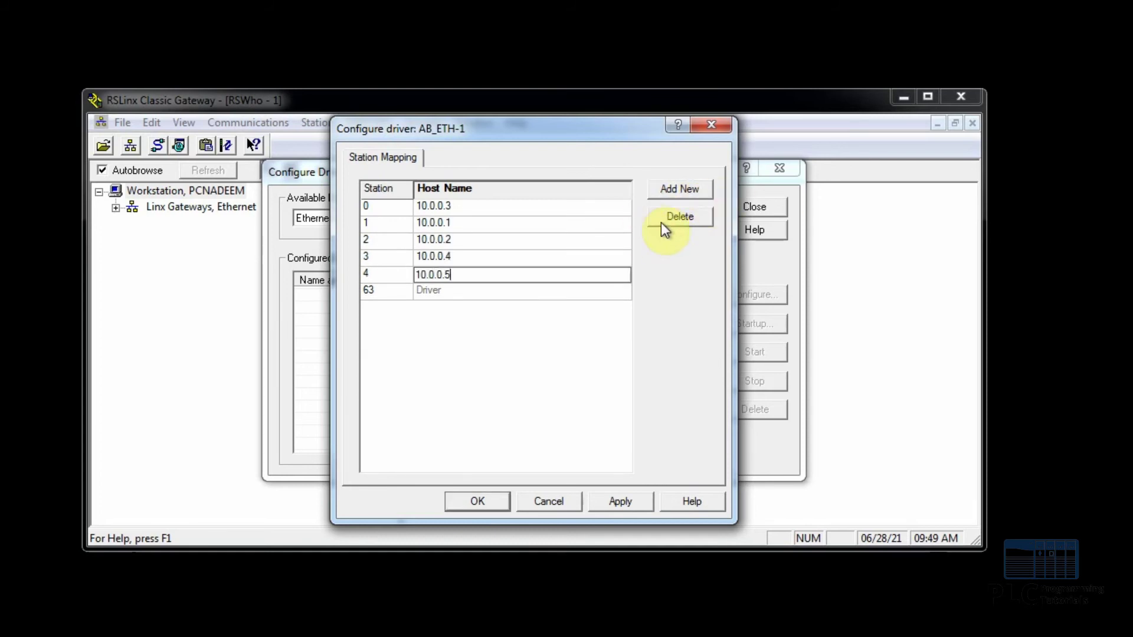
left_click(477, 501)
left_click(752, 209)
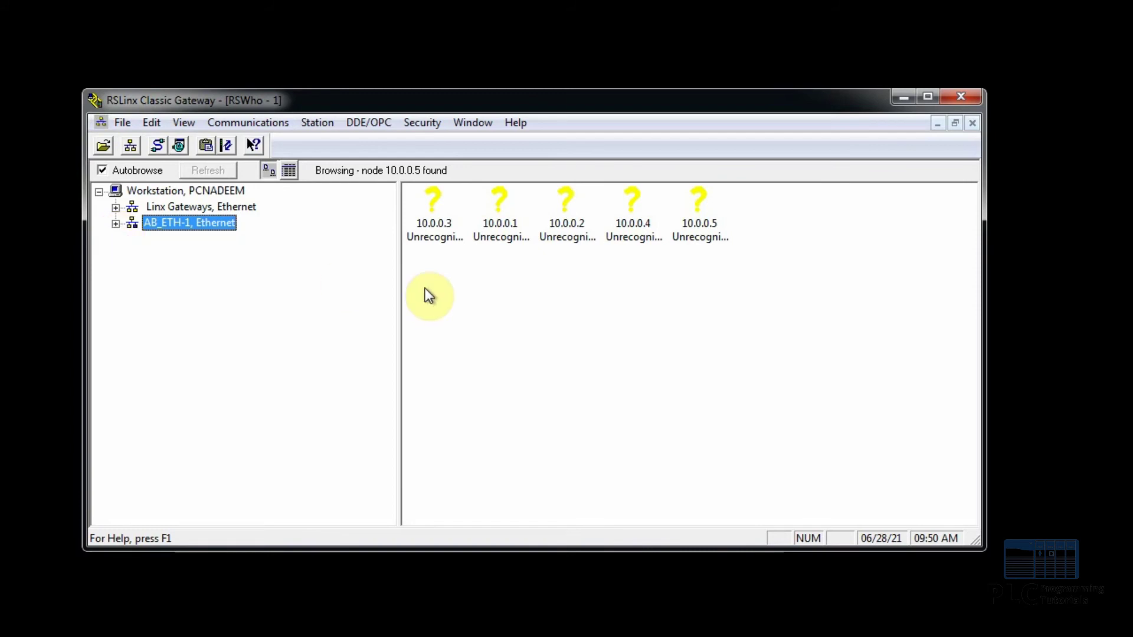
Expand the AB_ETH-1 Ethernet driver to list its five browsed nodes.
left_click(117, 225)
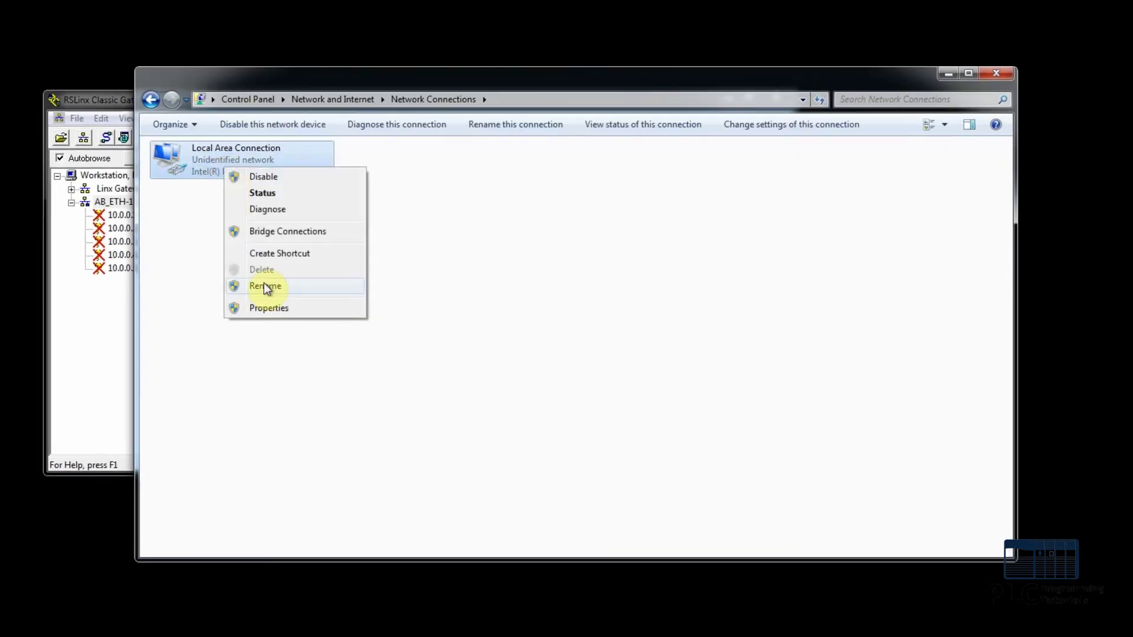
Give the Local Area Connection static IPv4 address 10.0.0.200 with subnet mask 255.0.0.0.
left_click(326, 292)
left_click(329, 309)
double_click(269, 308)
left_click(238, 297)
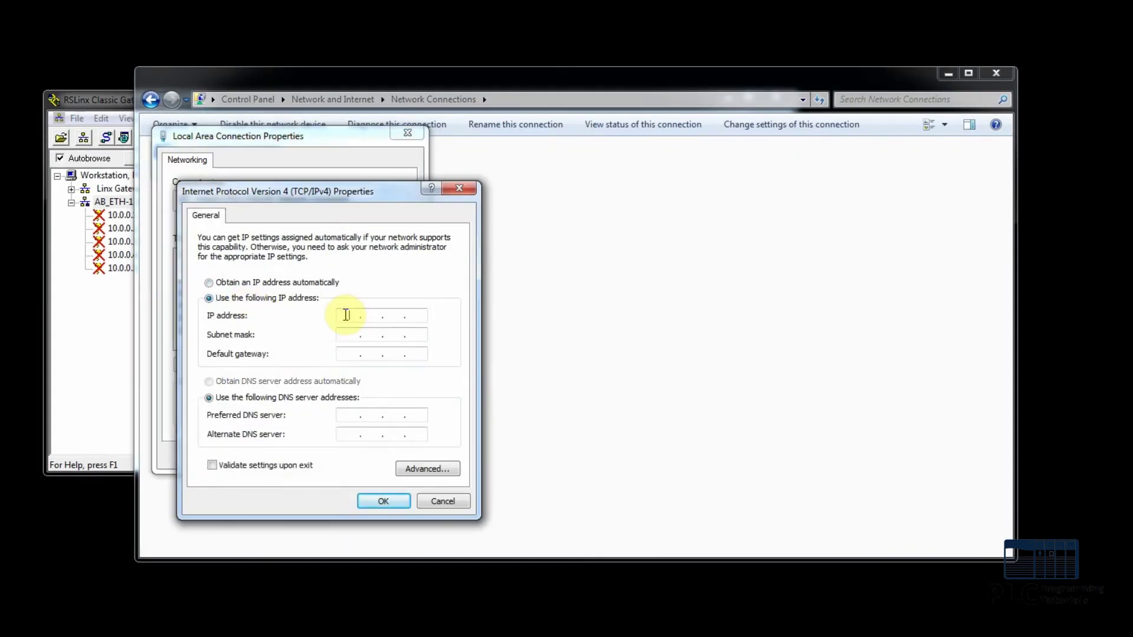
left_click(351, 317)
type("10.0.0.200")
key("Tab")
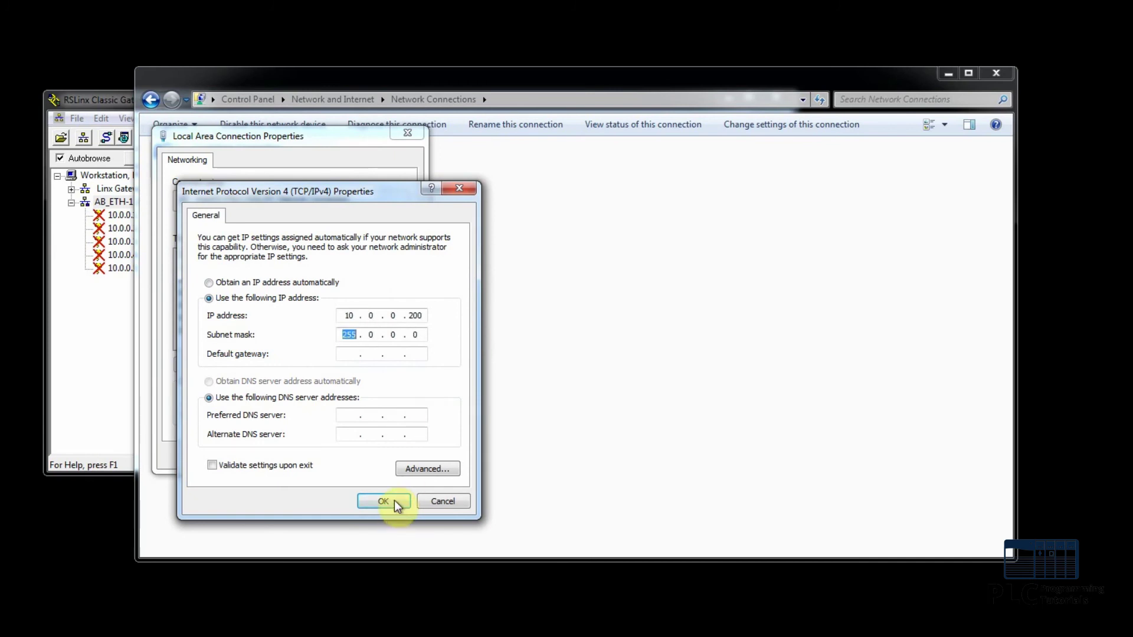
left_click(393, 500)
left_click(332, 456)
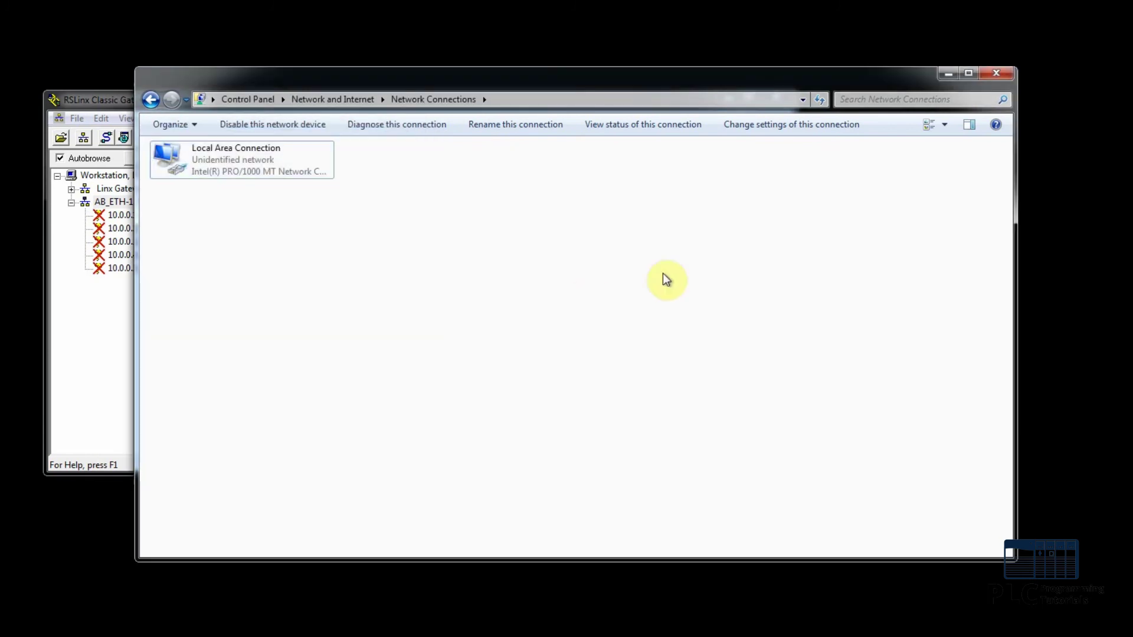
Close Network Connections and select the MicroLogix1400 FILLER found at 10.0.0.3.
left_click(998, 72)
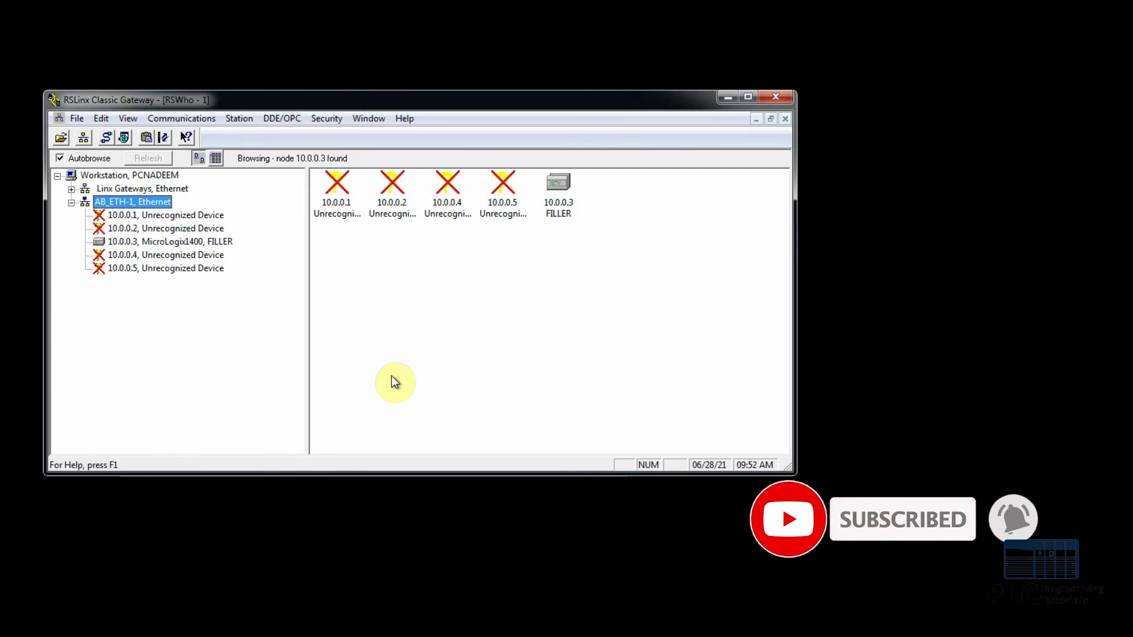
left_click(131, 242)
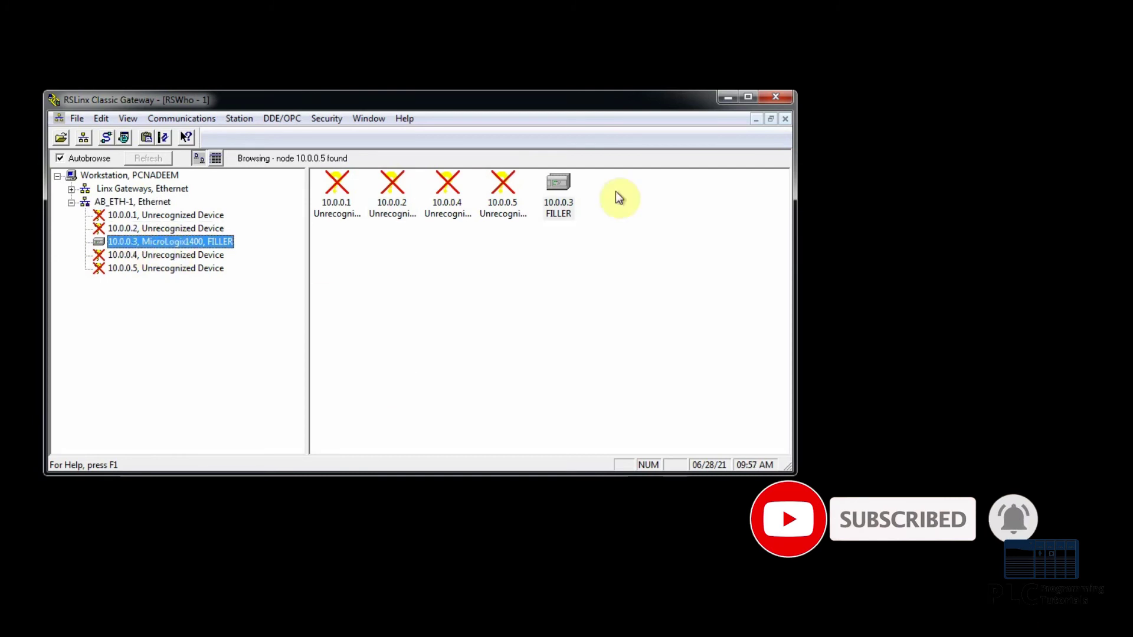
Minimize RSLinx and launch RSLogix 500 English as administrator, approving the UAC prompt.
left_click(727, 97)
right_click(381, 274)
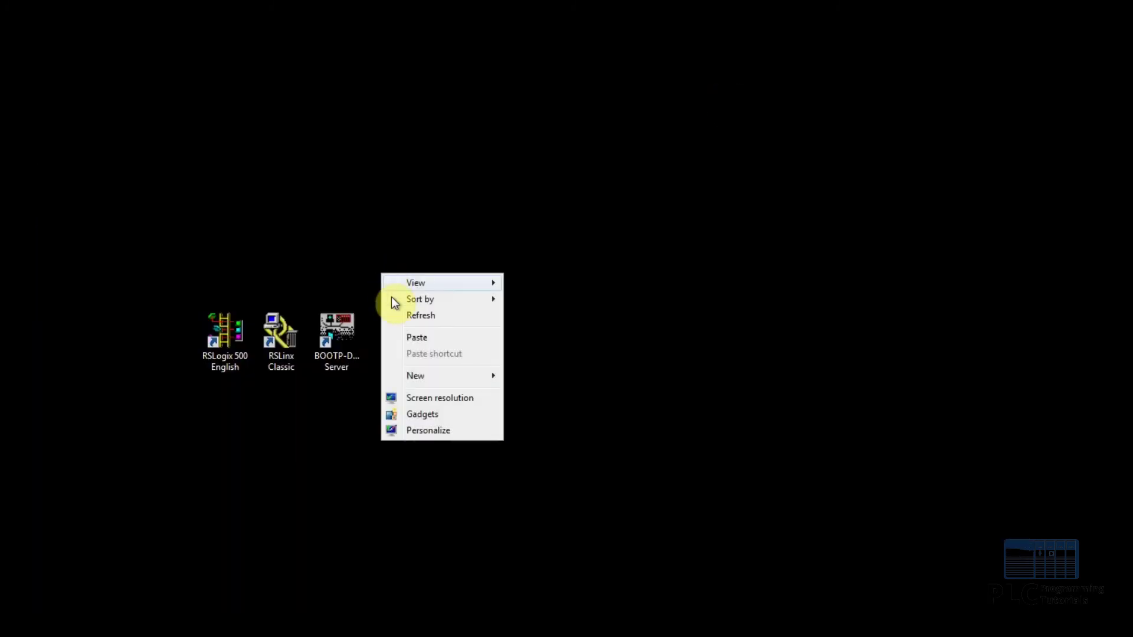
left_click(395, 315)
right_click(225, 341)
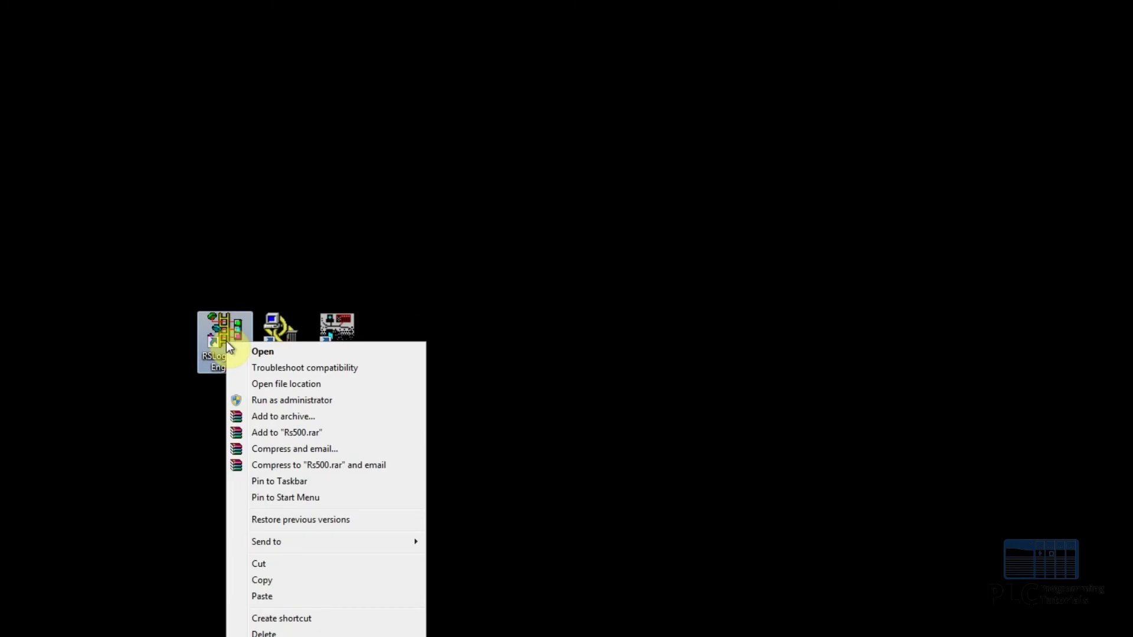
left_click(256, 398)
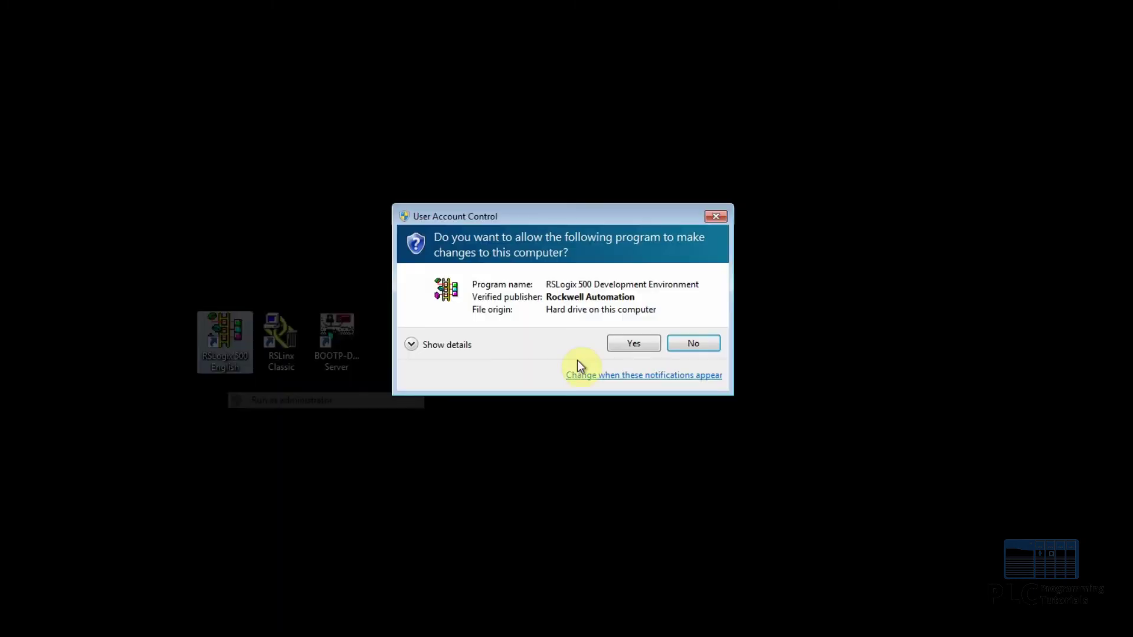
left_click(630, 344)
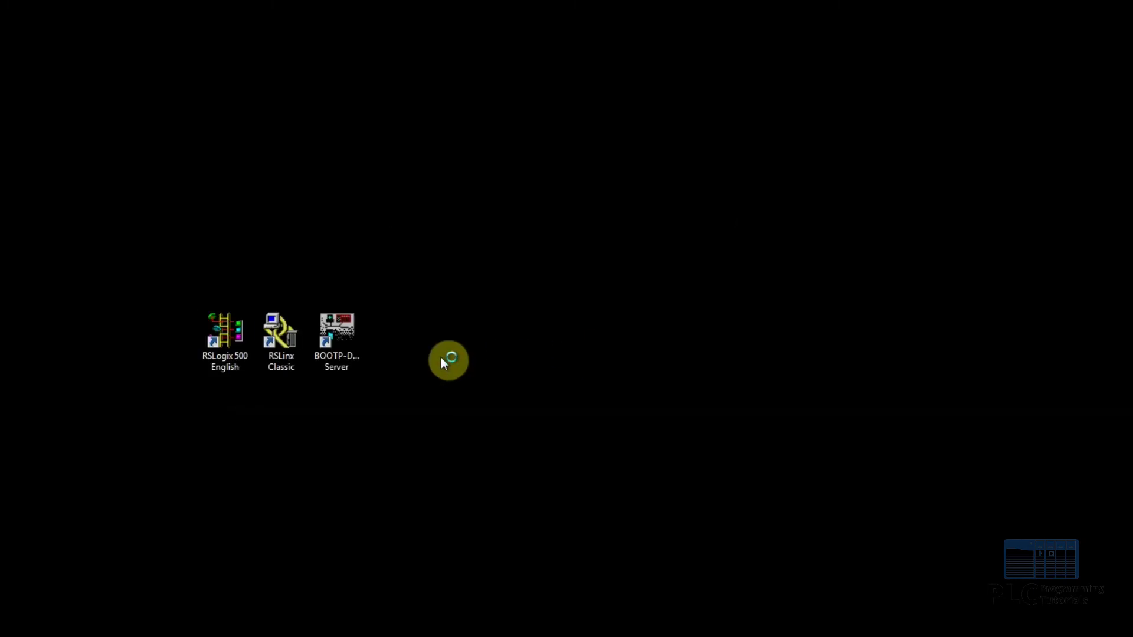
left_click(334, 131)
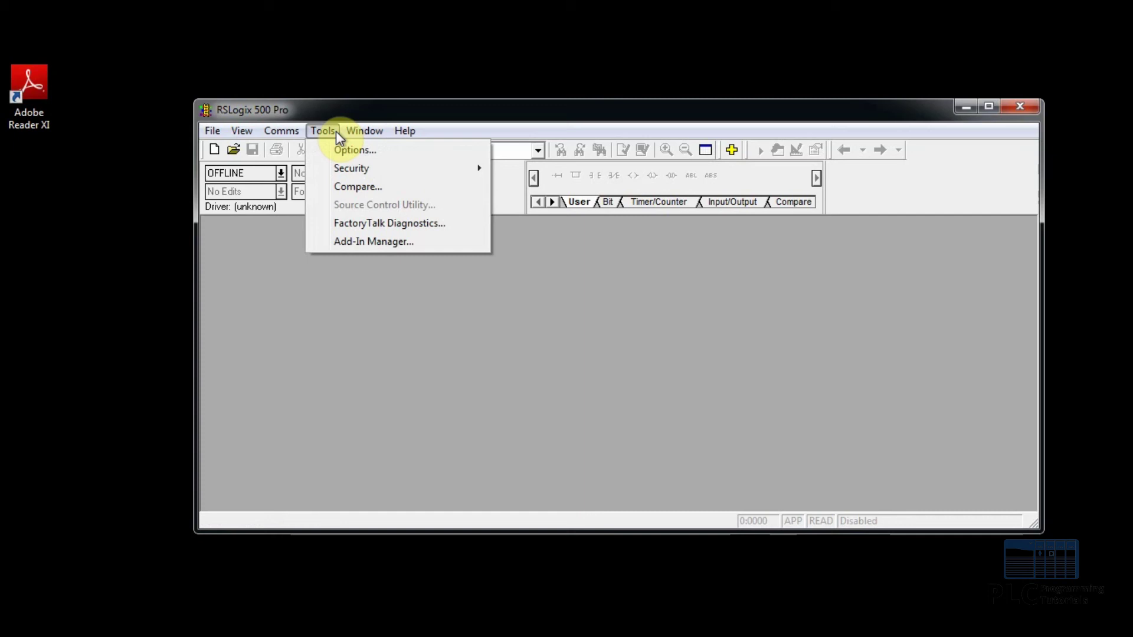
Through System Comms, select the MicroLogix1400 at 10.0.0.3 on AB_ETH-1 and go online.
mouse_move(364, 136)
mouse_move(319, 137)
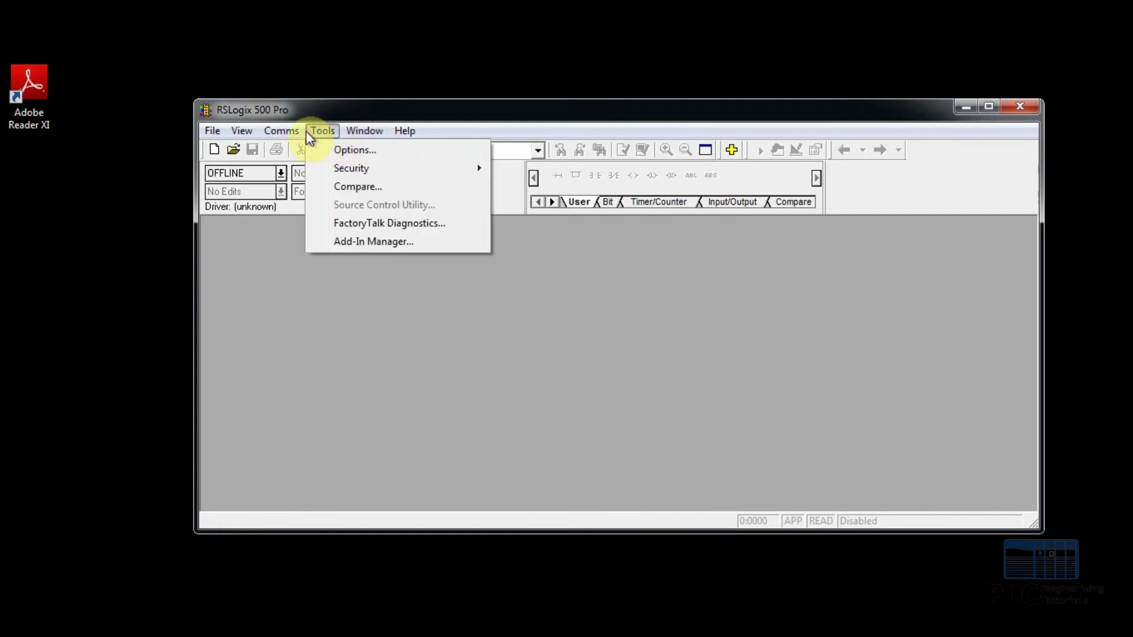
mouse_move(285, 133)
left_click(295, 151)
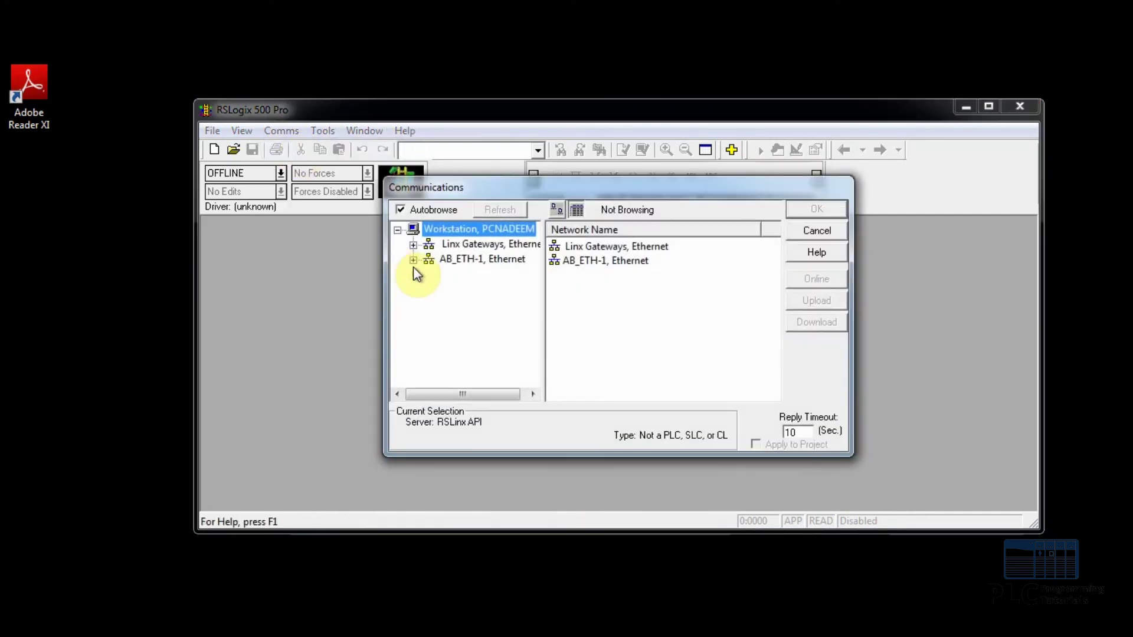
left_click(491, 259)
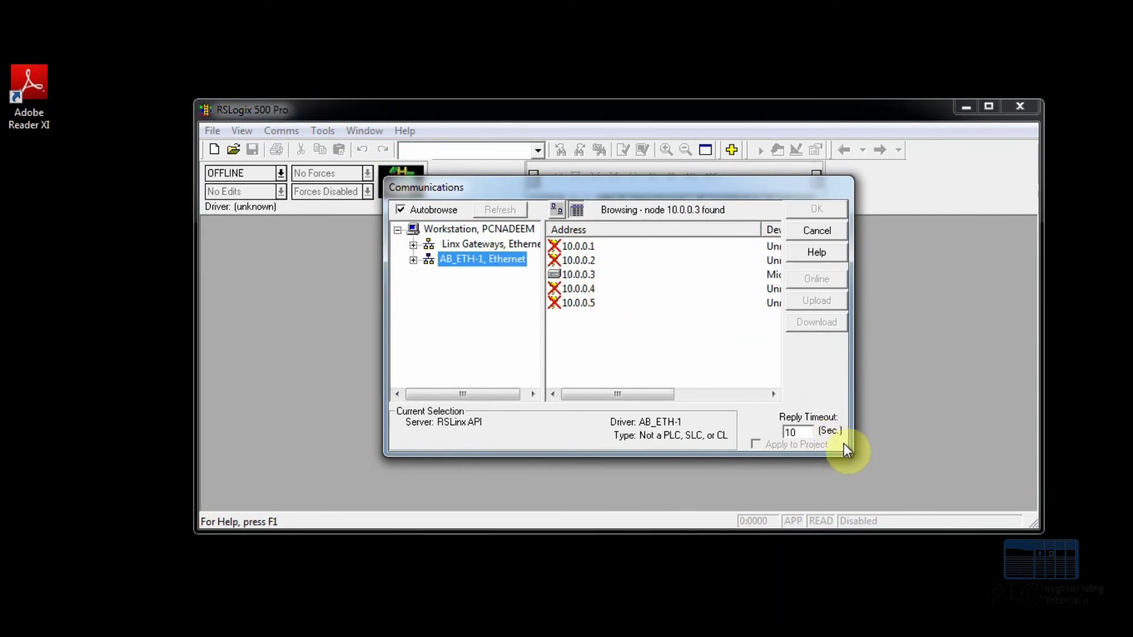
left_click_drag(849, 453, 993, 503)
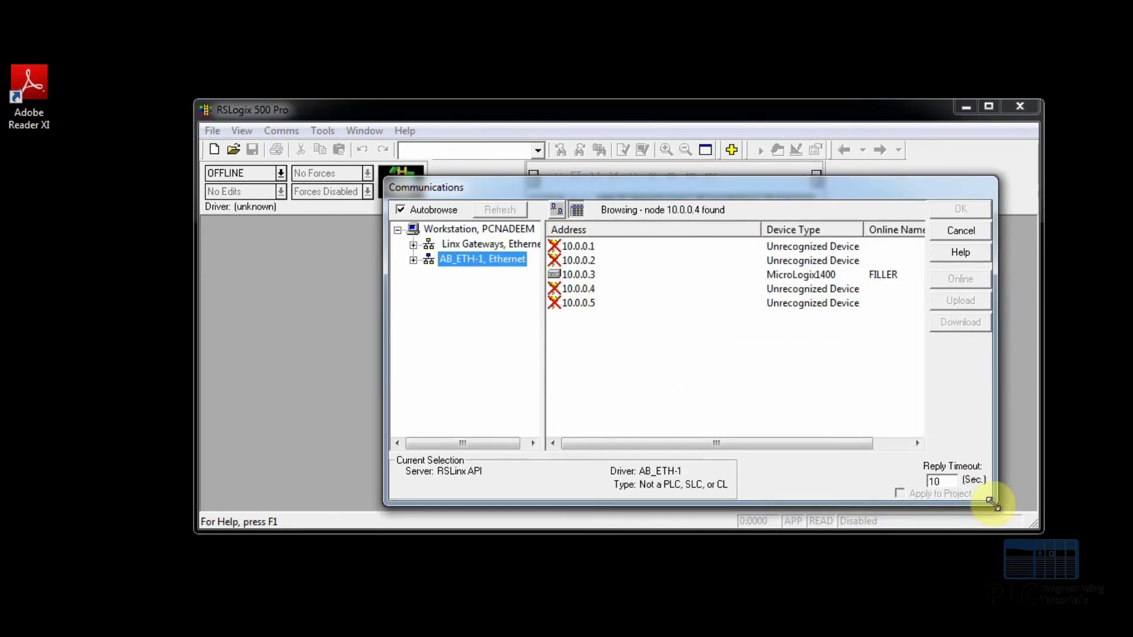
left_click_drag(560, 185, 487, 170)
left_click(546, 263)
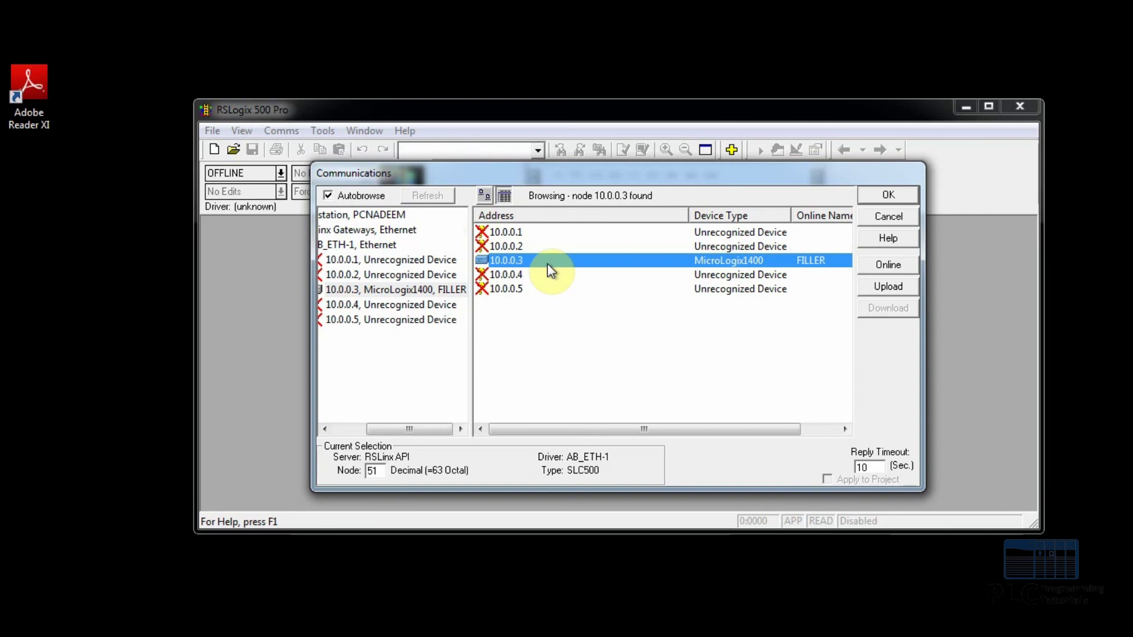
left_click(876, 267)
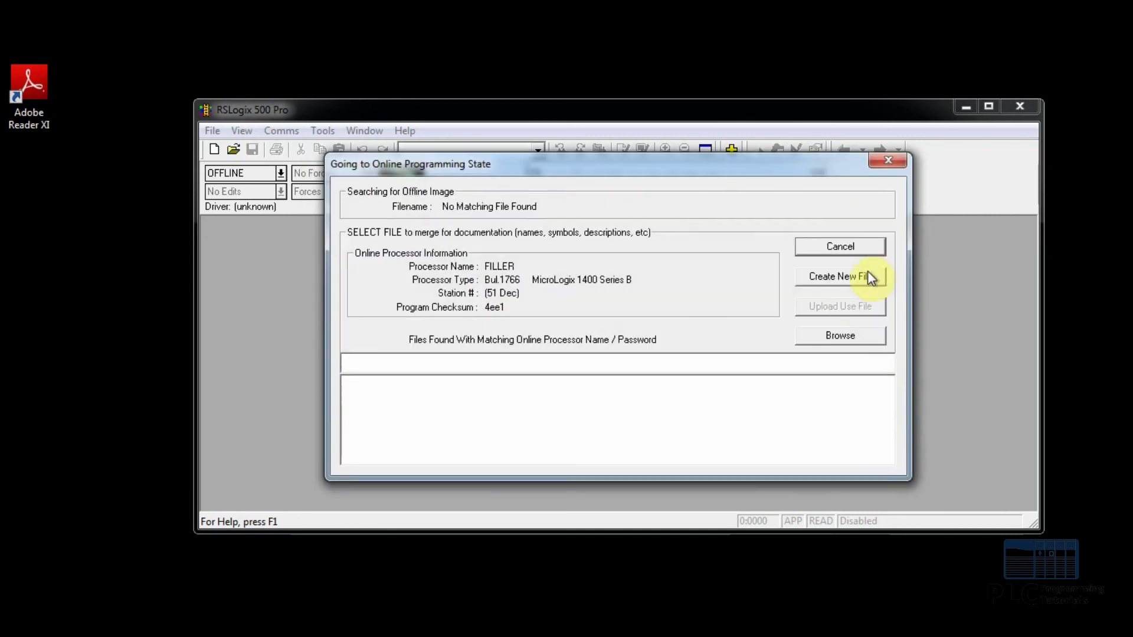
Upload the FILLER program into a new file and open its Channel Configuration.
left_click(840, 281)
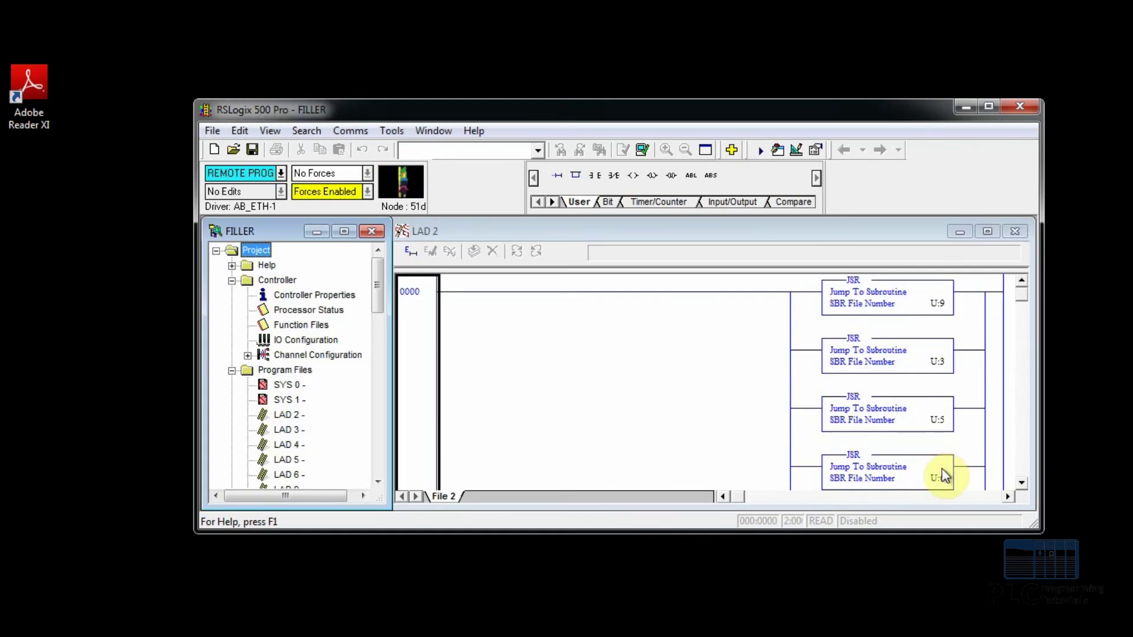
left_click_drag(1029, 522, 1056, 634)
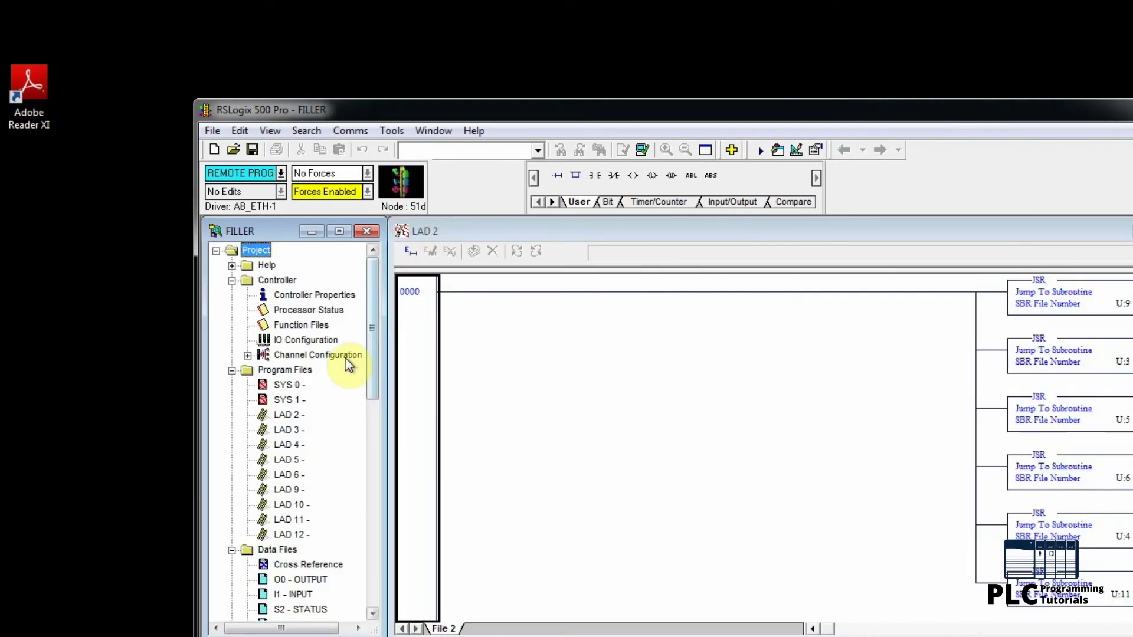
left_click(318, 358)
double_click(282, 356)
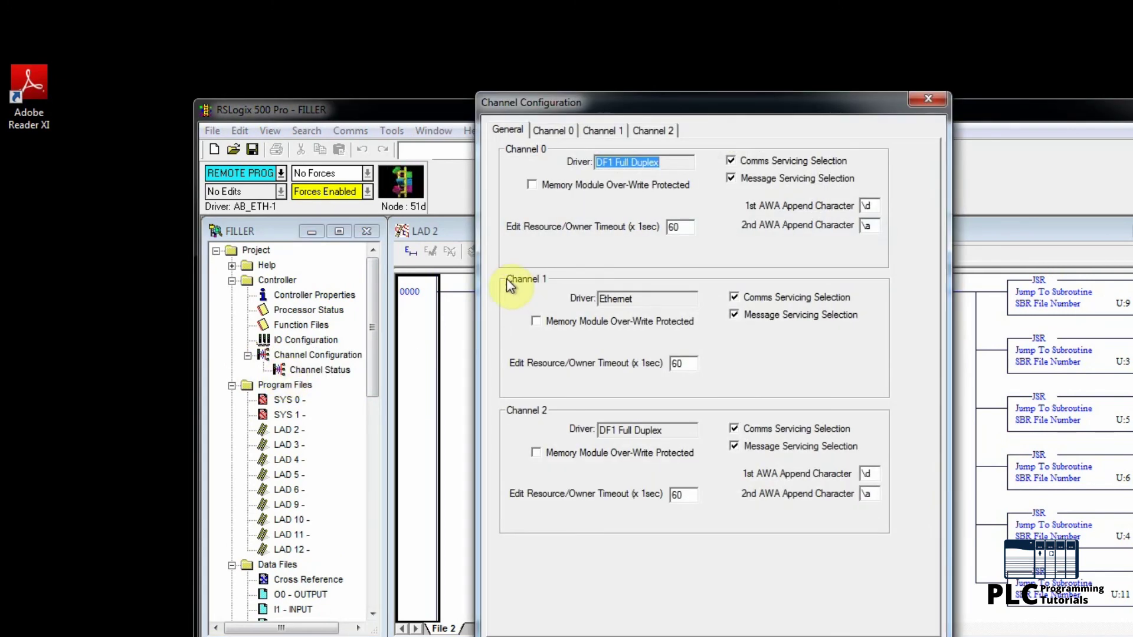
Uncheck BOOTP Enable on Channel 1, keeping the IP address at 10.0.0.3.
left_click(608, 132)
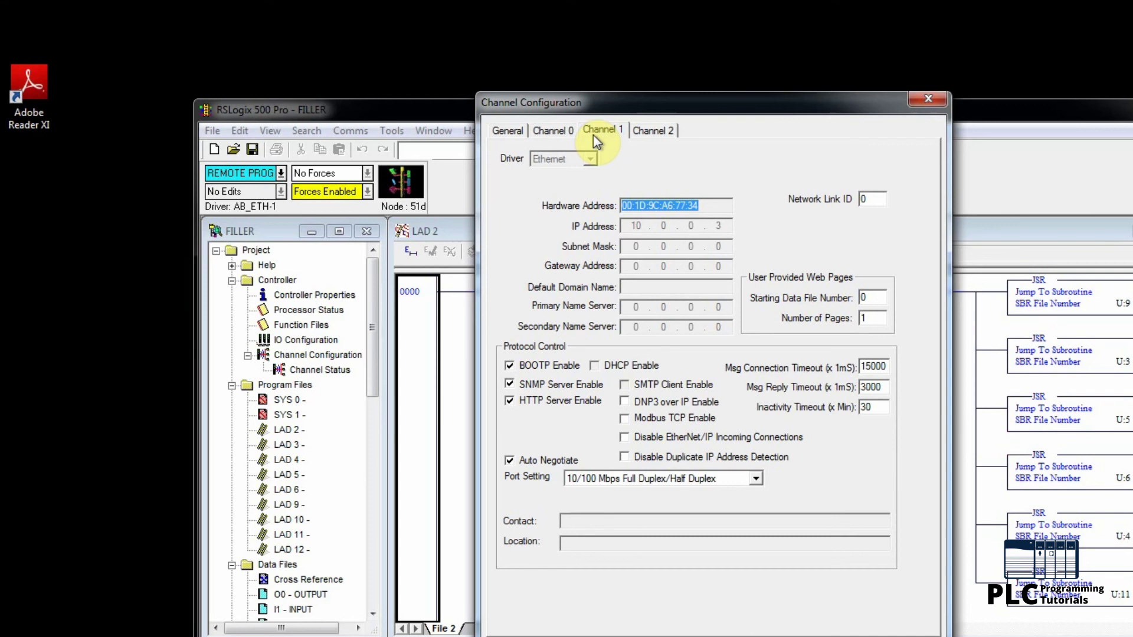
left_click(509, 370)
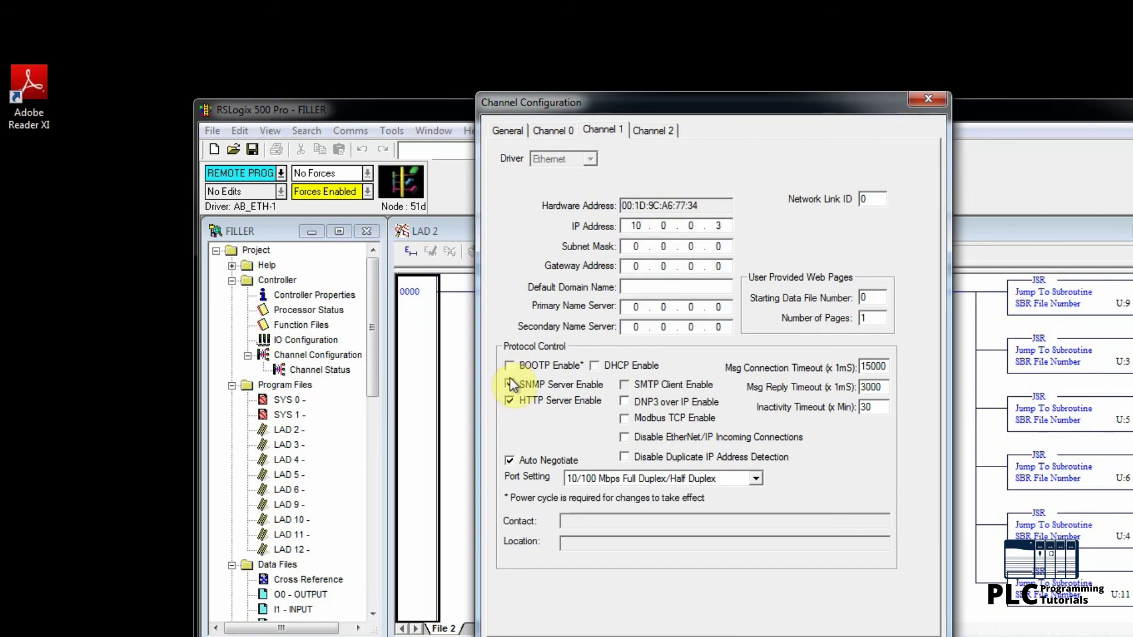
left_click(509, 384)
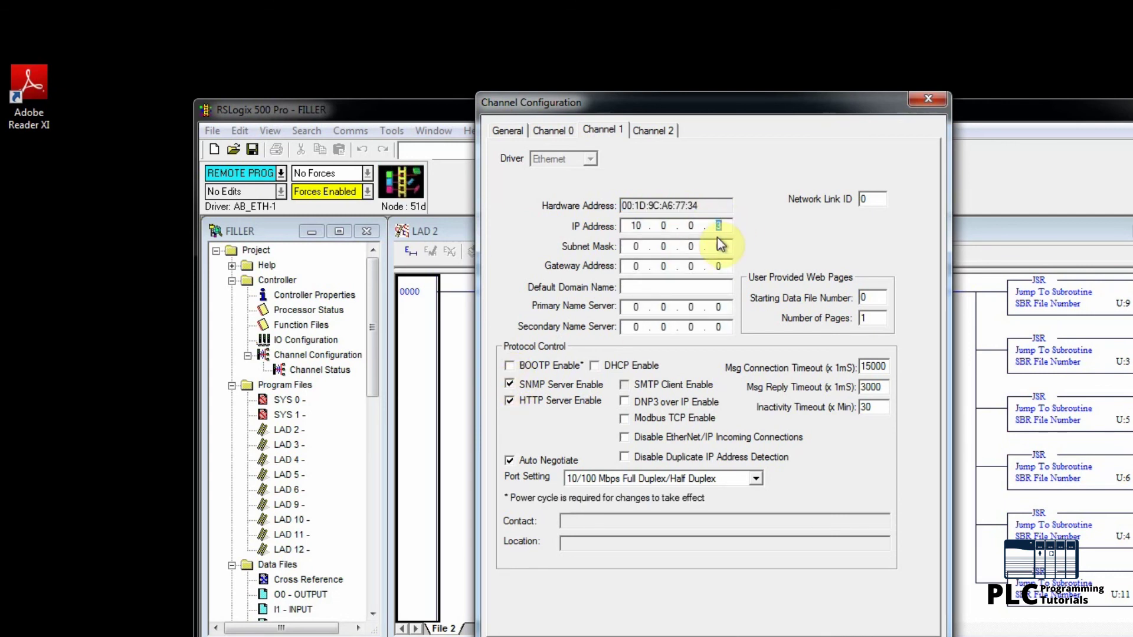
type("5")
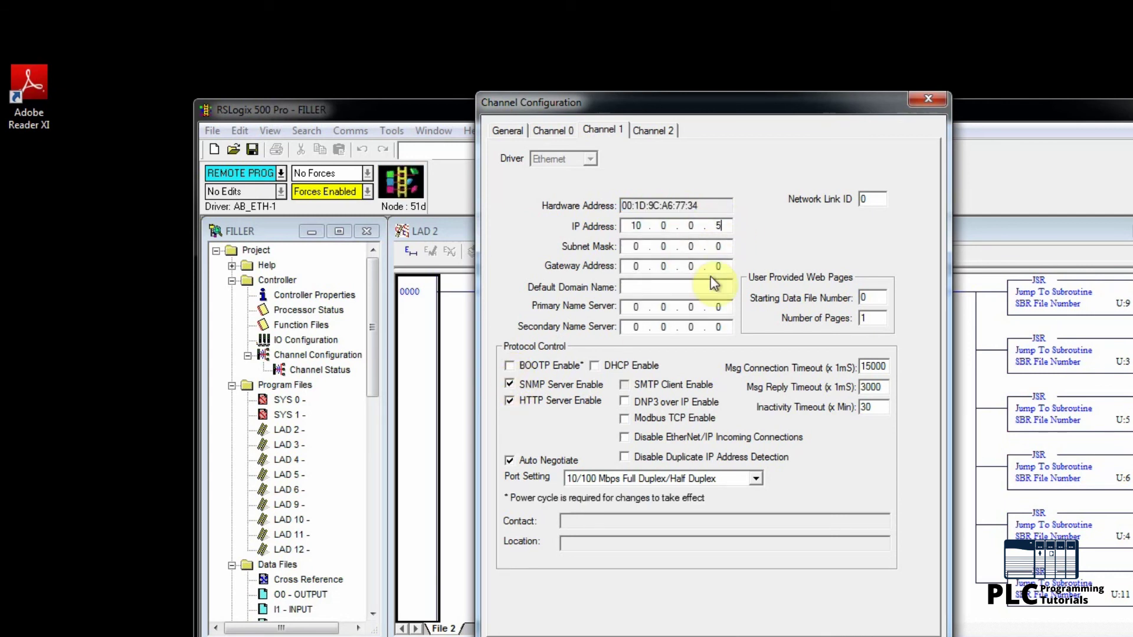
double_click(720, 225)
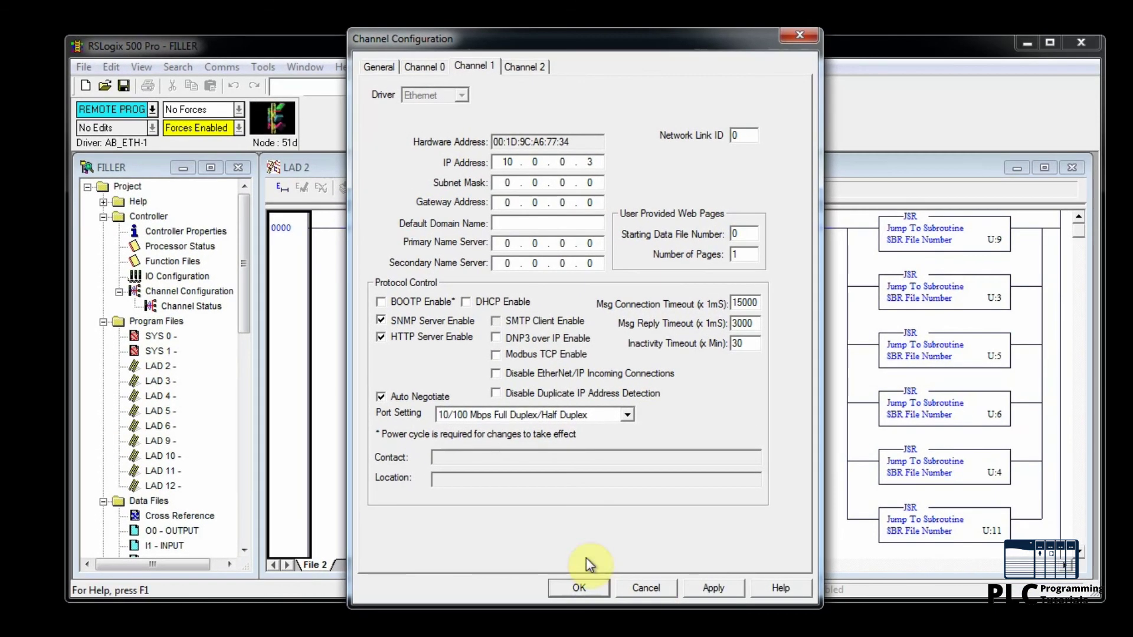
Apply the disabled-BOOTP channel settings, confirm the message, and close Channel Configuration.
left_click(703, 592)
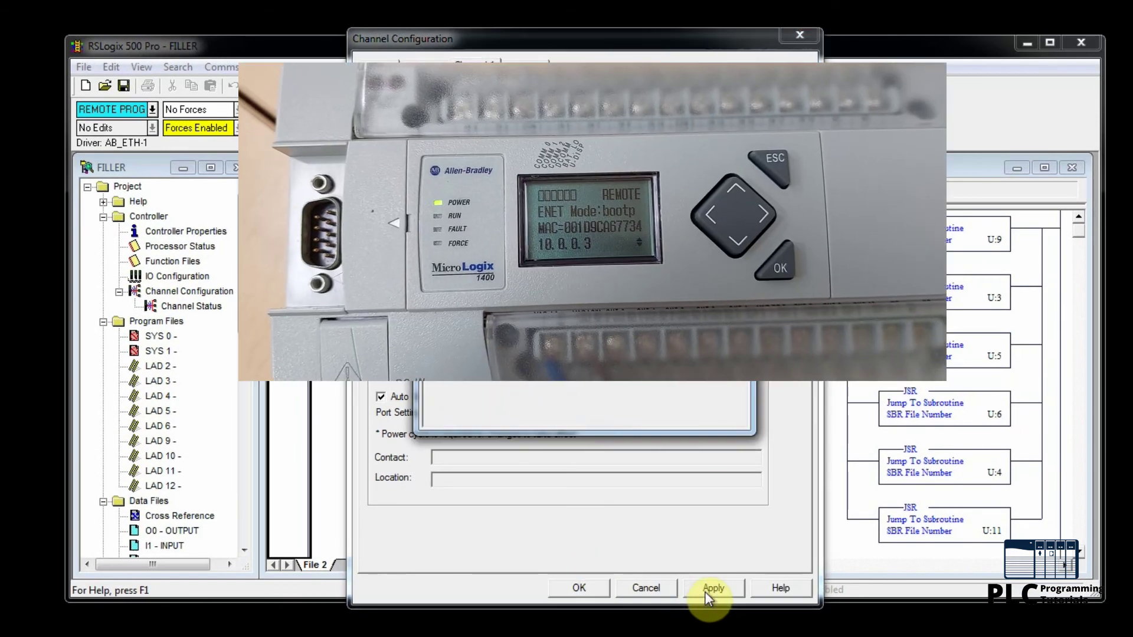
key("Return")
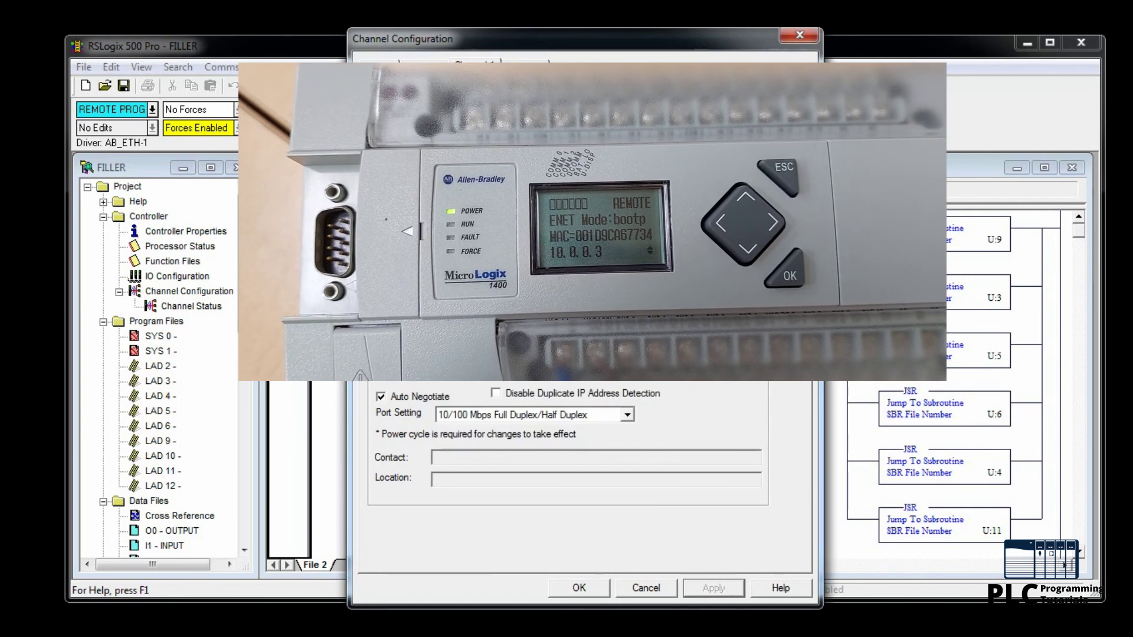
left_click(581, 588)
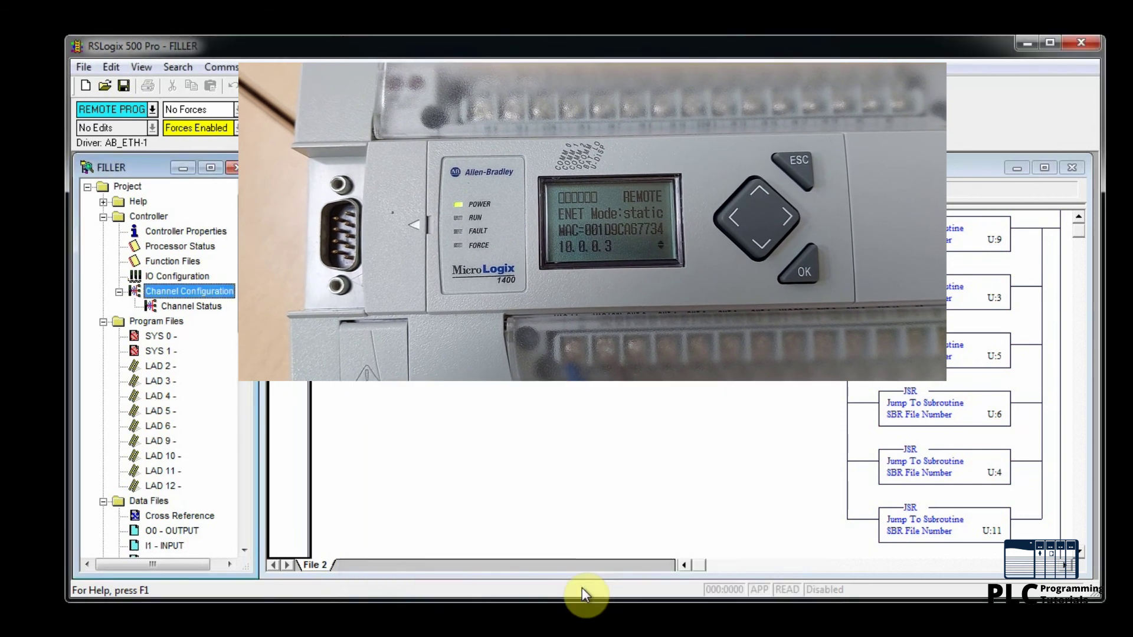